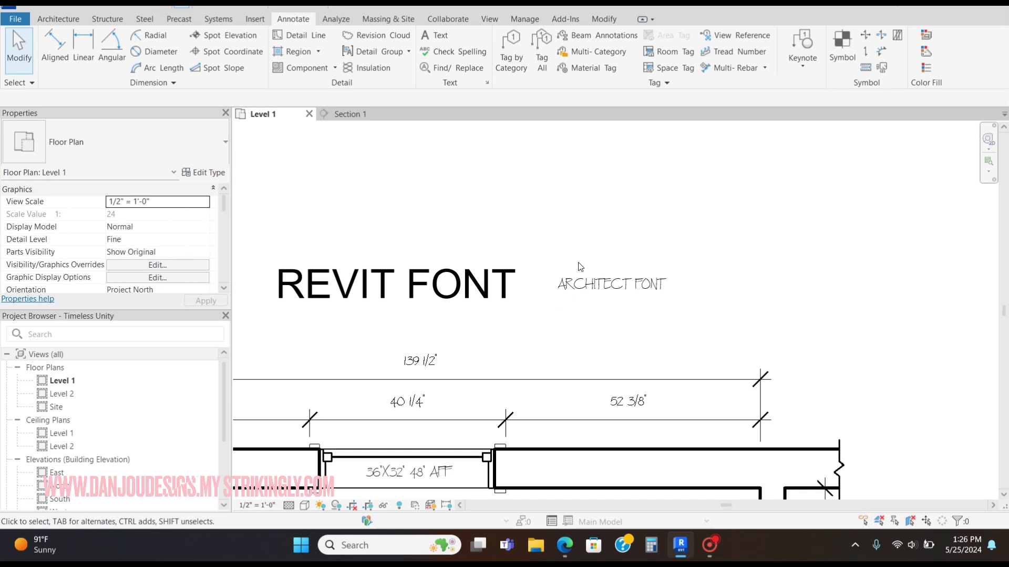
{"action": "scroll", "coordinate": [571, 296], "scroll_direction": "up", "scroll_amount": 1}
{"action": "scroll", "coordinate": [552, 297], "scroll_direction": "up", "scroll_amount": 1}
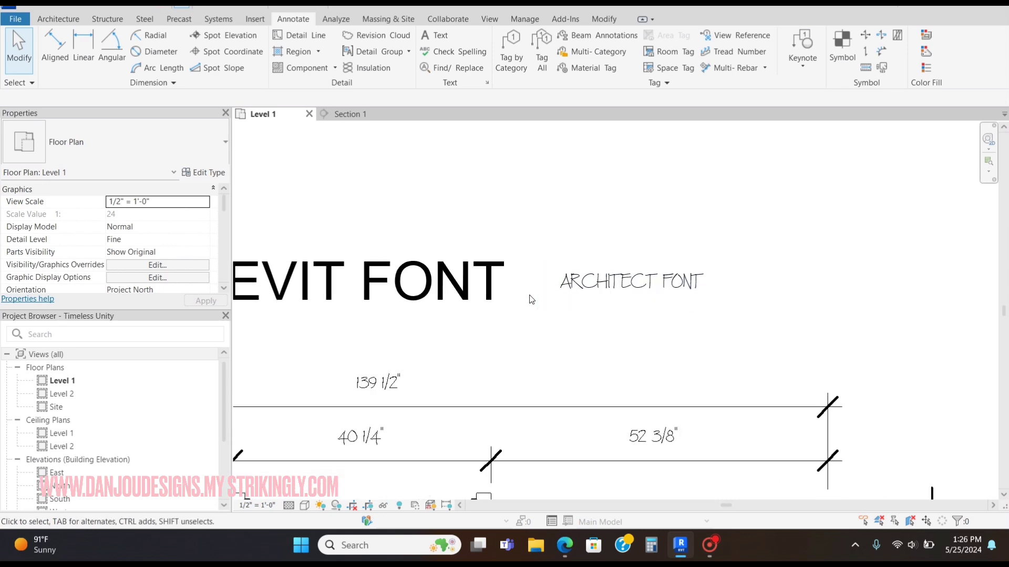
{"action": "scroll", "coordinate": [545, 299], "scroll_direction": "up", "scroll_amount": 1}
{"action": "scroll", "coordinate": [583, 305], "scroll_direction": "up", "scroll_amount": 1}
{"action": "scroll", "coordinate": [599, 306], "scroll_direction": "up", "scroll_amount": 1}
Step: Review the REVIT FONT and ARCHITECT FONT text notes in the plan
{"action": "left_click", "coordinate": [544, 292]}
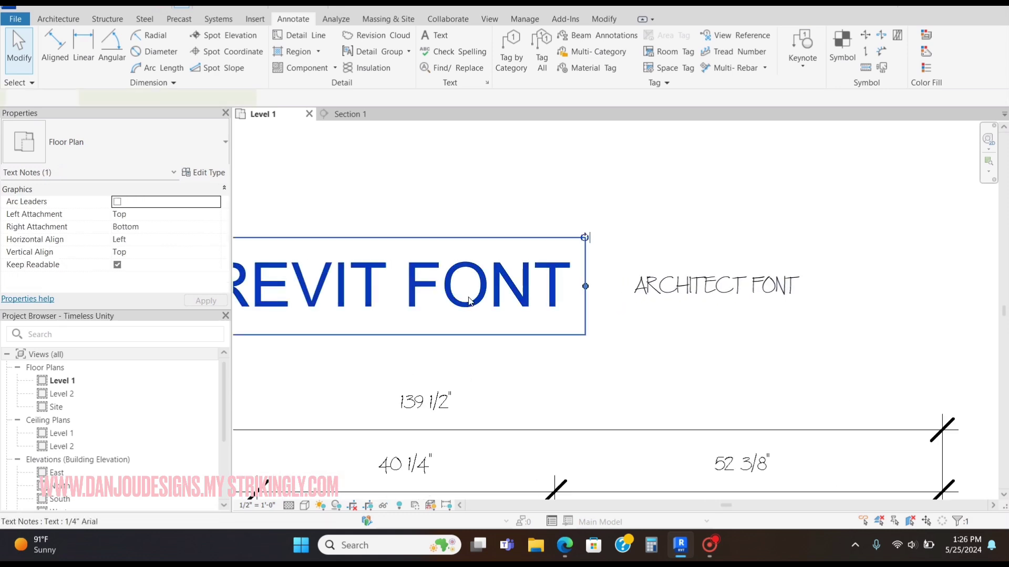
{"action": "middle_click_drag", "start_coordinate": [288, 208], "coordinate": [466, 224]}
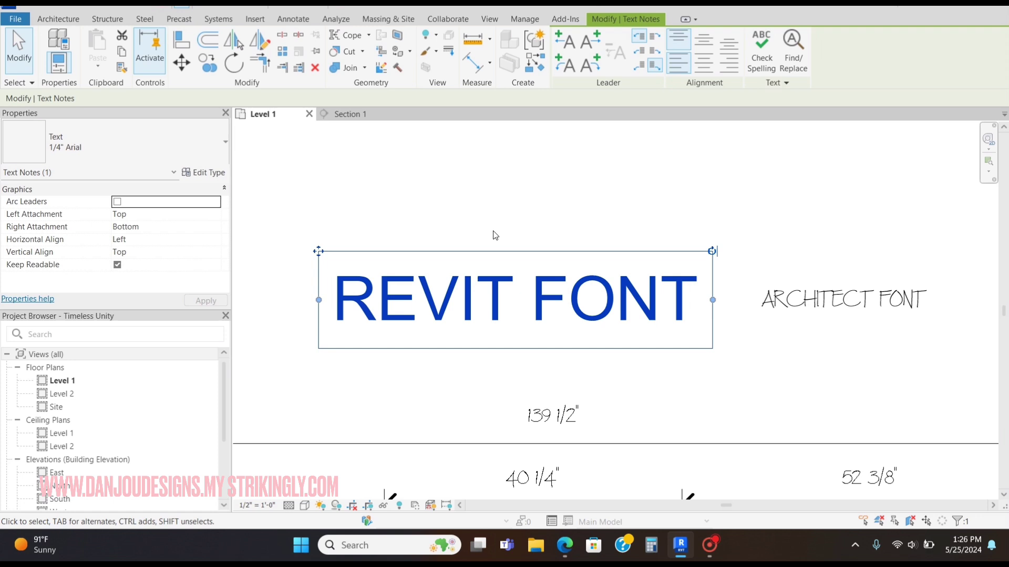
{"action": "scroll", "coordinate": [728, 239], "scroll_direction": "down", "scroll_amount": 1}
{"action": "middle_click_drag", "start_coordinate": [729, 240], "coordinate": [620, 253]}
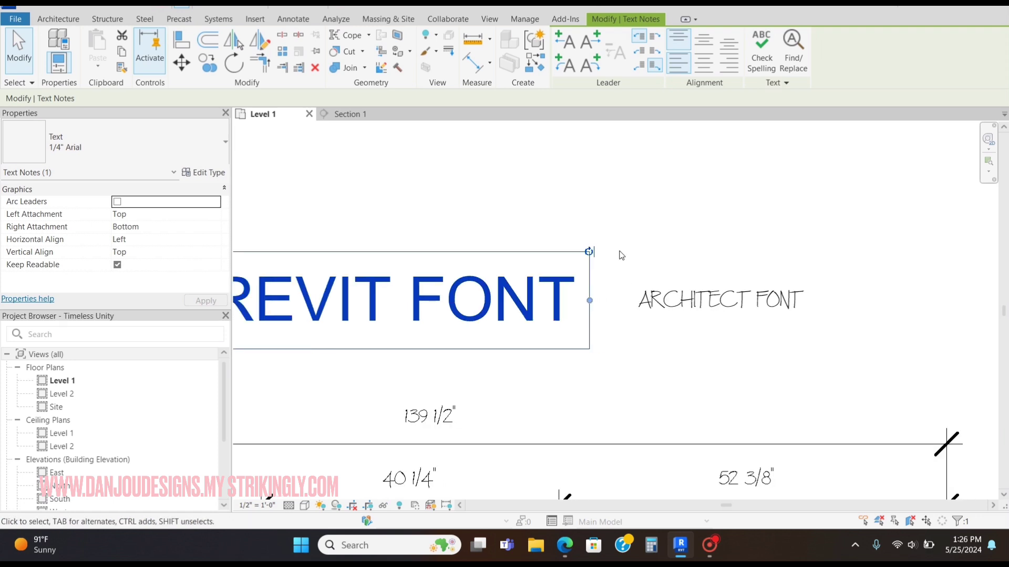
{"action": "left_click", "coordinate": [703, 309]}
Step: Search the web for 'architxt' and open the Architext Font page on 1001 Fonts
{"action": "left_click", "coordinate": [737, 203]}
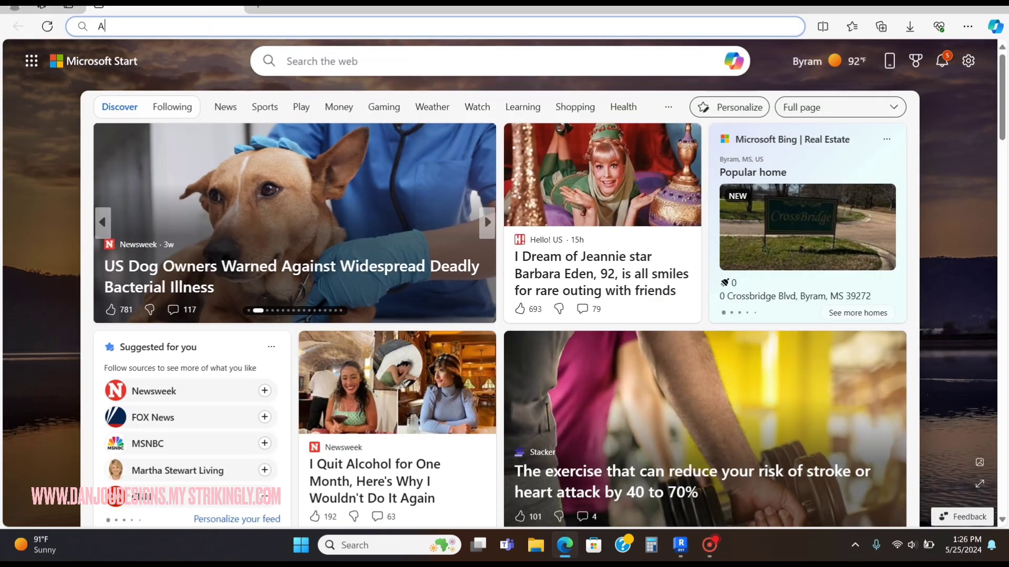
{"action": "type", "text": "rchi"}
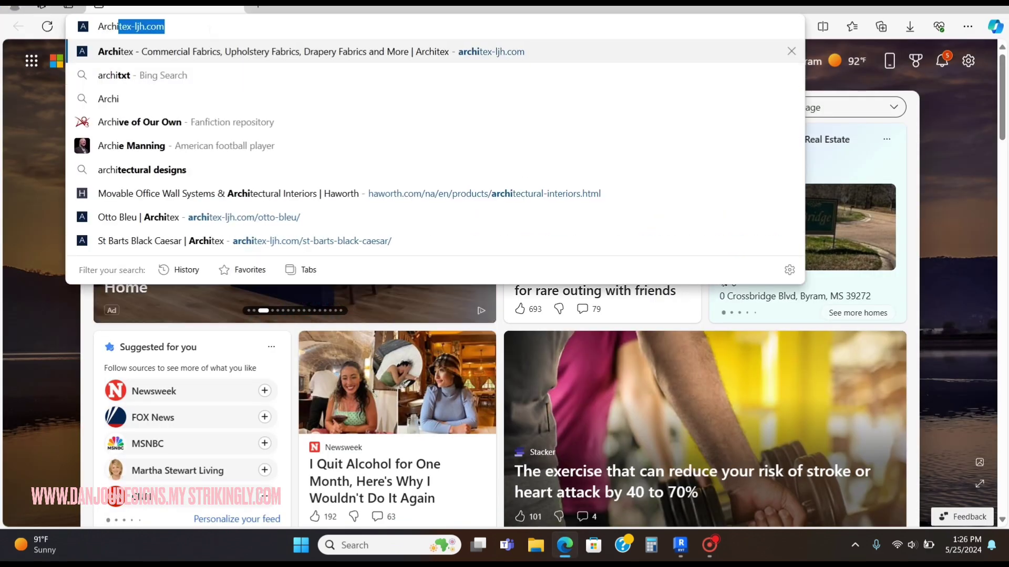
{"action": "type", "text": "tx"}
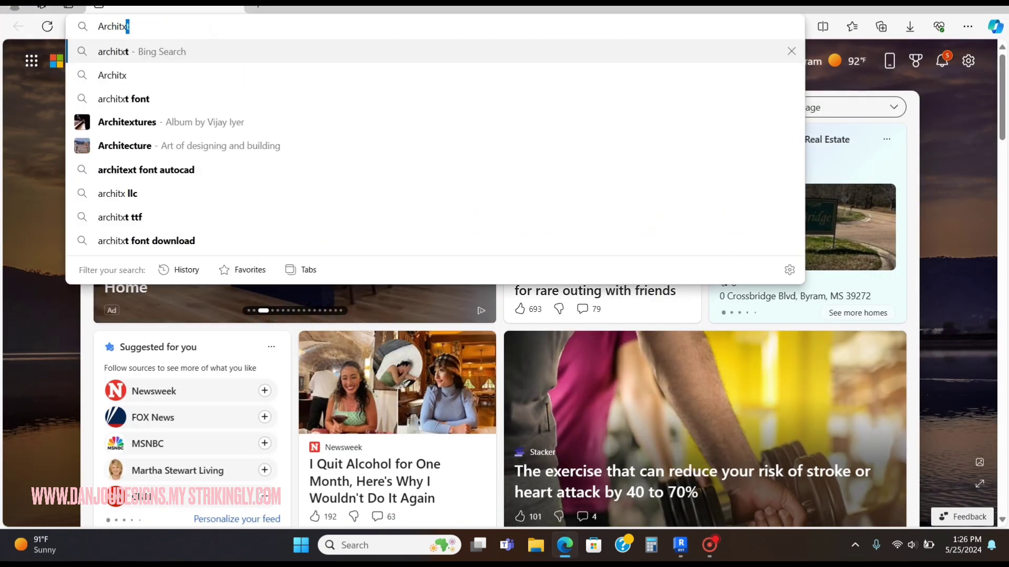
{"action": "type", "text": "t"}
{"action": "key", "text": "Return"}
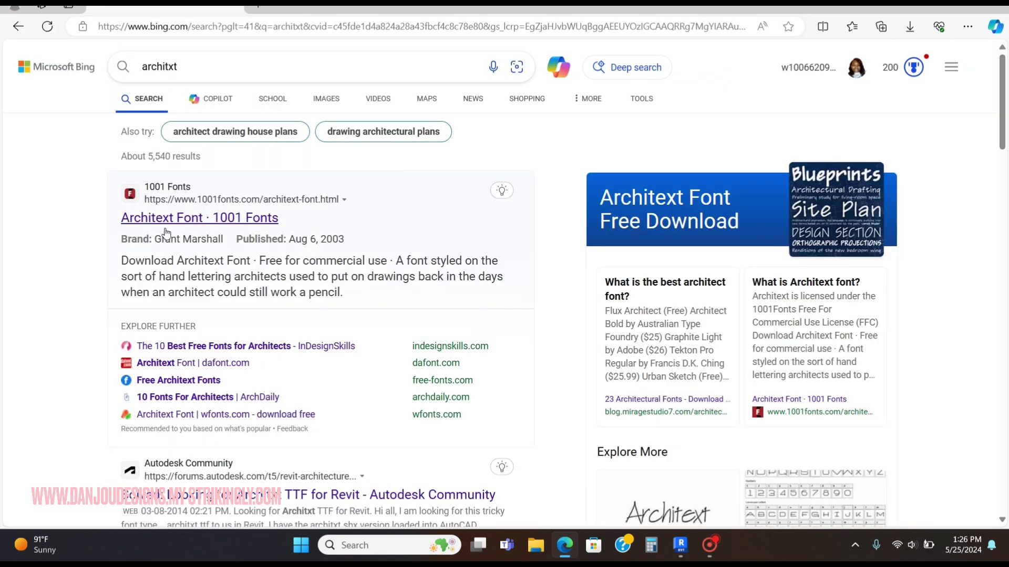
{"action": "left_click", "coordinate": [190, 221]}
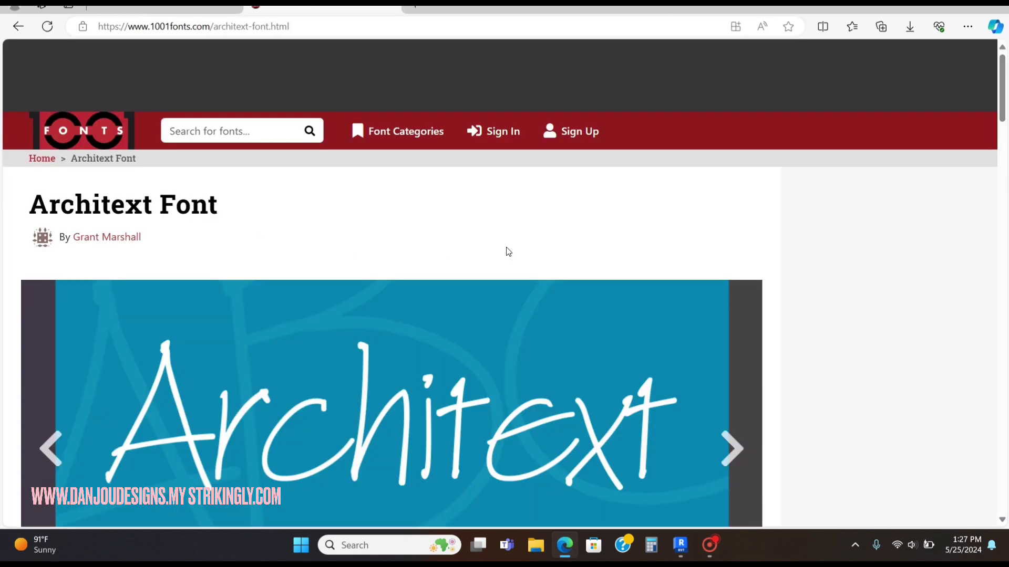
{"action": "scroll", "coordinate": [507, 251], "scroll_direction": "down", "scroll_amount": 3}
{"action": "scroll", "coordinate": [253, 203], "scroll_direction": "up", "scroll_amount": 1}
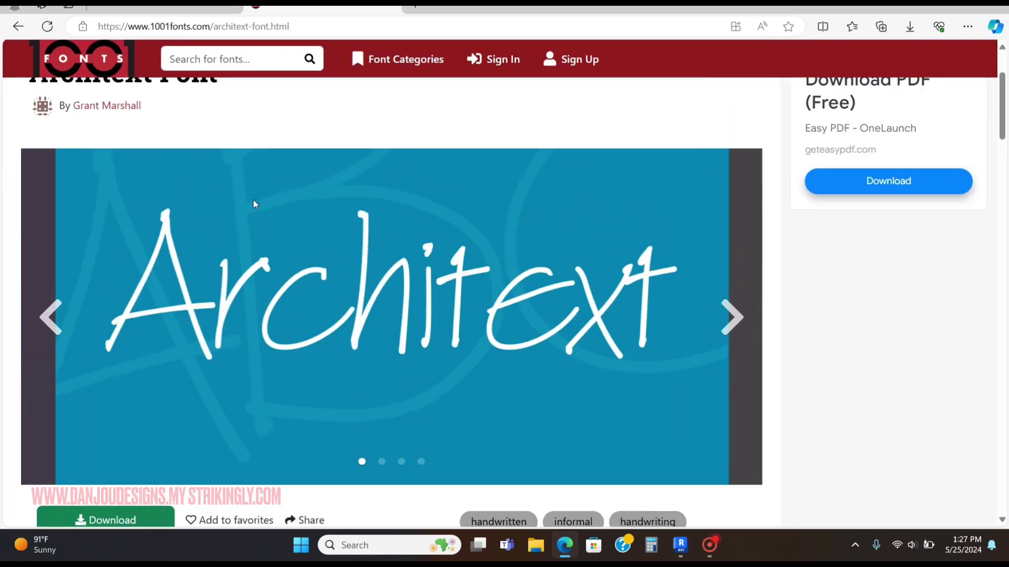
{"action": "scroll", "coordinate": [253, 203], "scroll_direction": "up", "scroll_amount": 1}
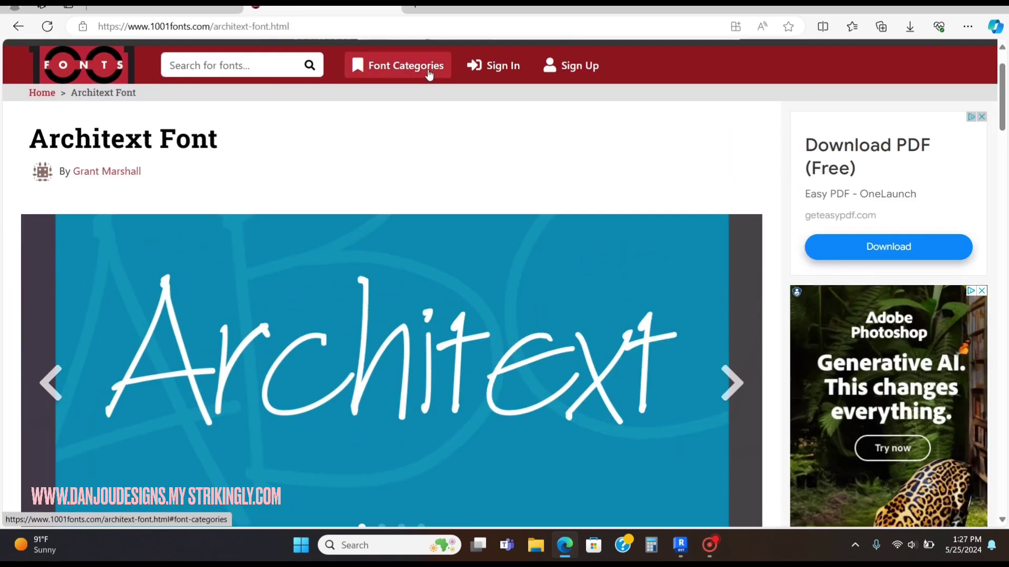
{"action": "scroll", "coordinate": [416, 164], "scroll_direction": "down", "scroll_amount": 3}
{"action": "scroll", "coordinate": [415, 165], "scroll_direction": "down", "scroll_amount": 2}
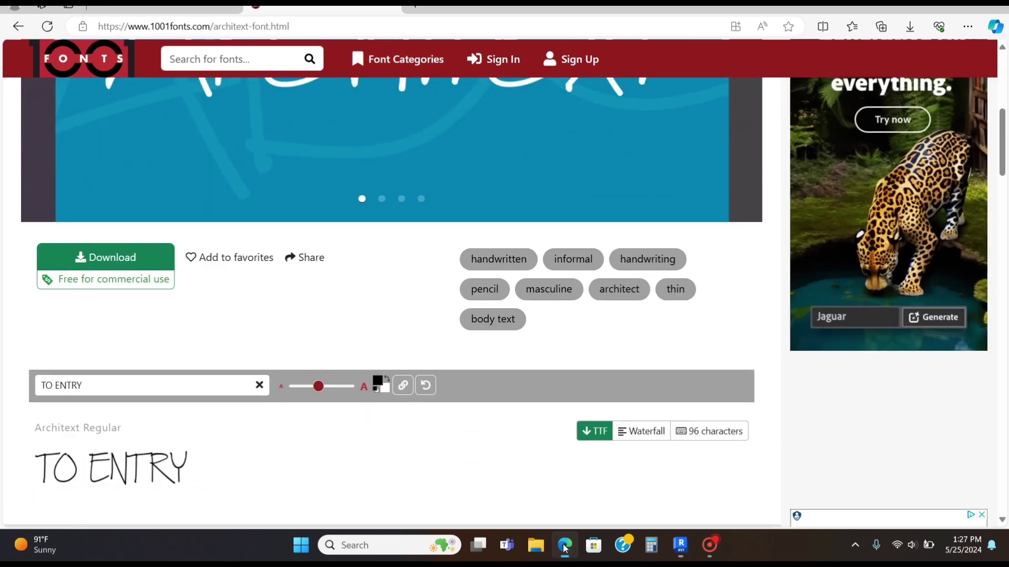
Step: Download the Architext zip, preview its Architex TrueType file, and switch back to Revit
{"action": "left_click", "coordinate": [134, 266]}
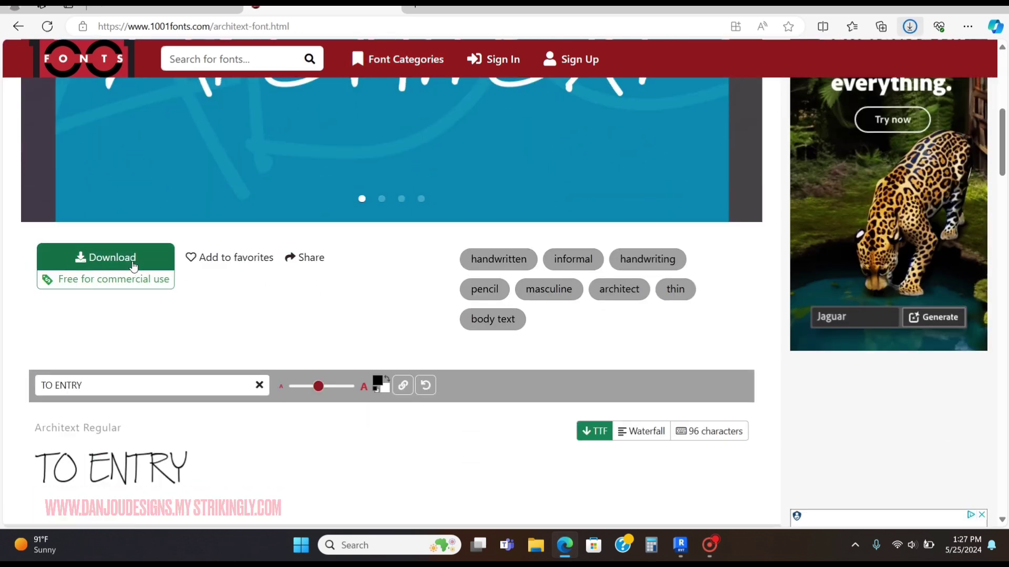
{"action": "left_click", "coordinate": [734, 84]}
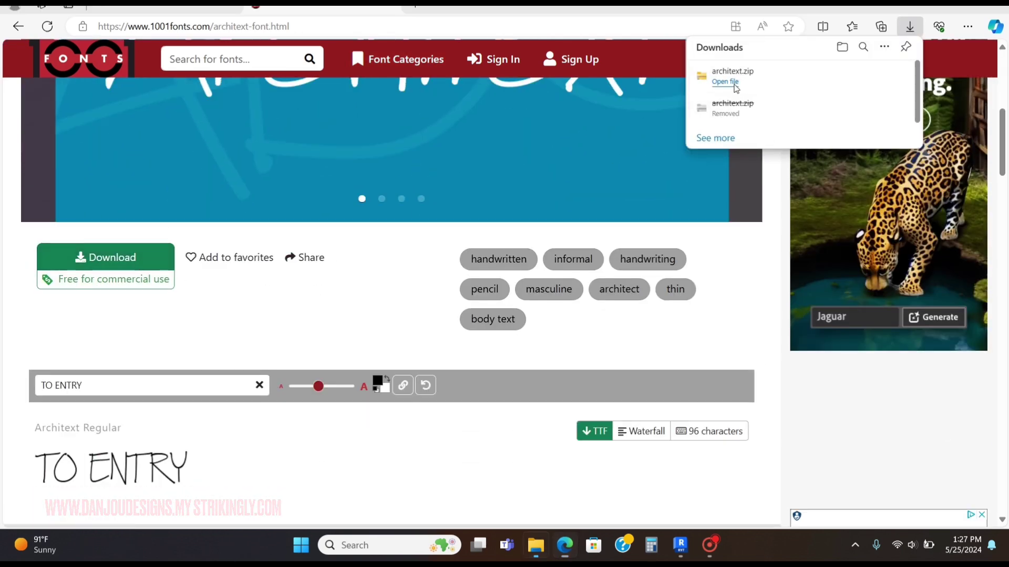
{"action": "left_click", "coordinate": [225, 131]}
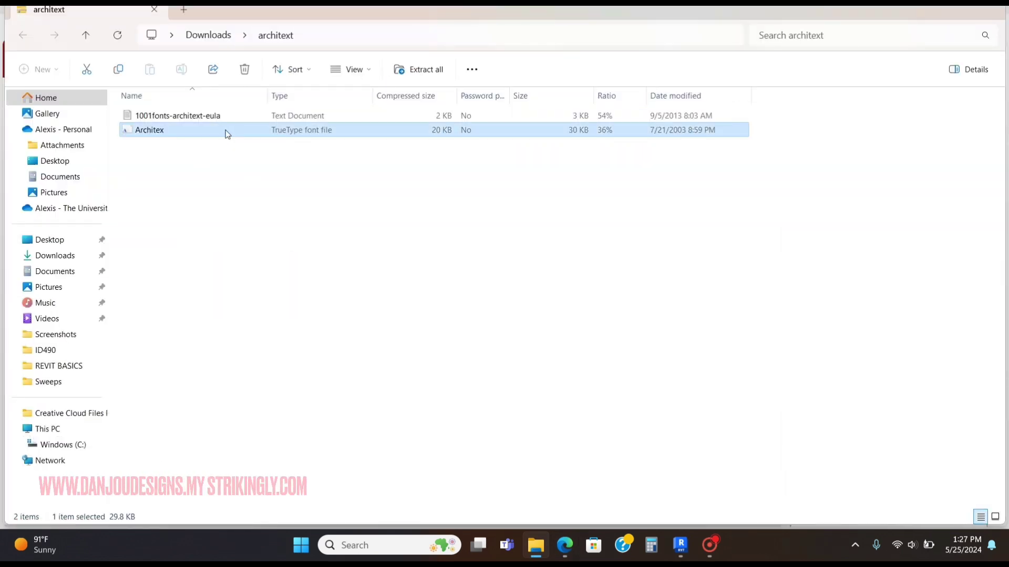
{"action": "double_click", "coordinate": [225, 130]}
{"action": "left_click", "coordinate": [838, 103]}
{"action": "mouse_move", "coordinate": [680, 544]}
{"action": "left_click", "coordinate": [682, 551]}
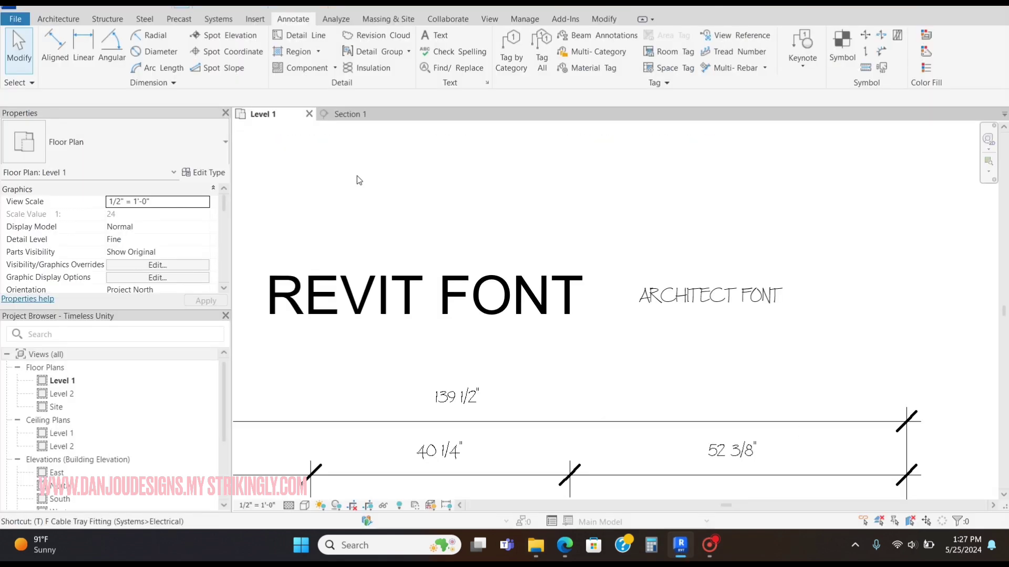
Step: Set the text type's font to Architext from the TX tool, then cancel text placement
{"action": "key", "text": "t"}
{"action": "key", "text": "x"}
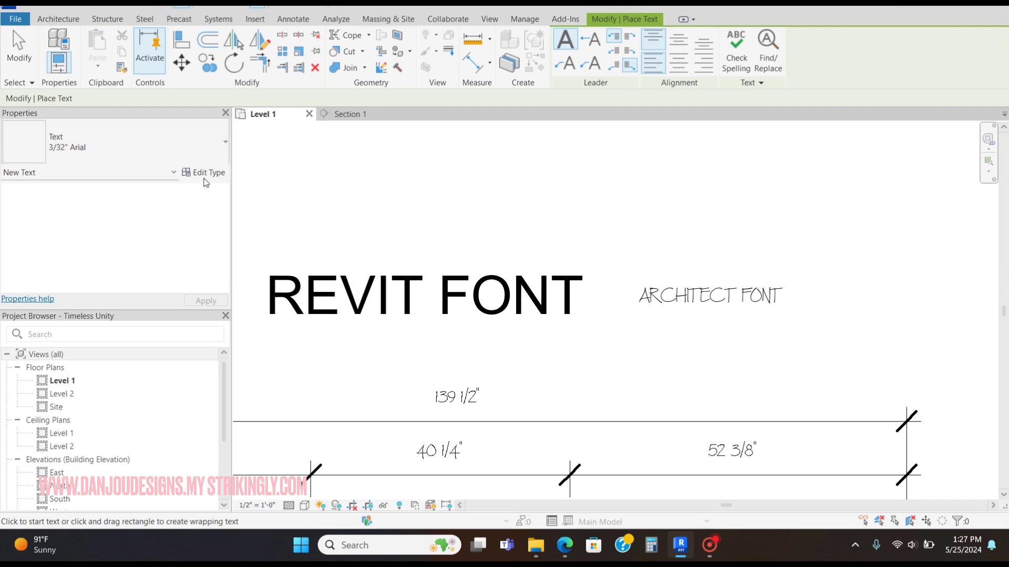
{"action": "left_click", "coordinate": [203, 173]}
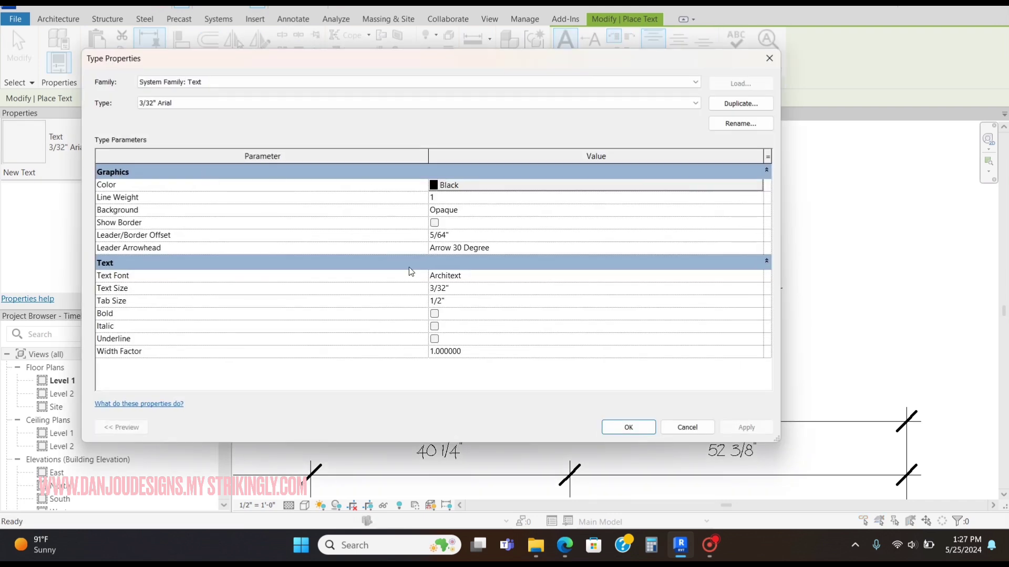
{"action": "left_click", "coordinate": [758, 278]}
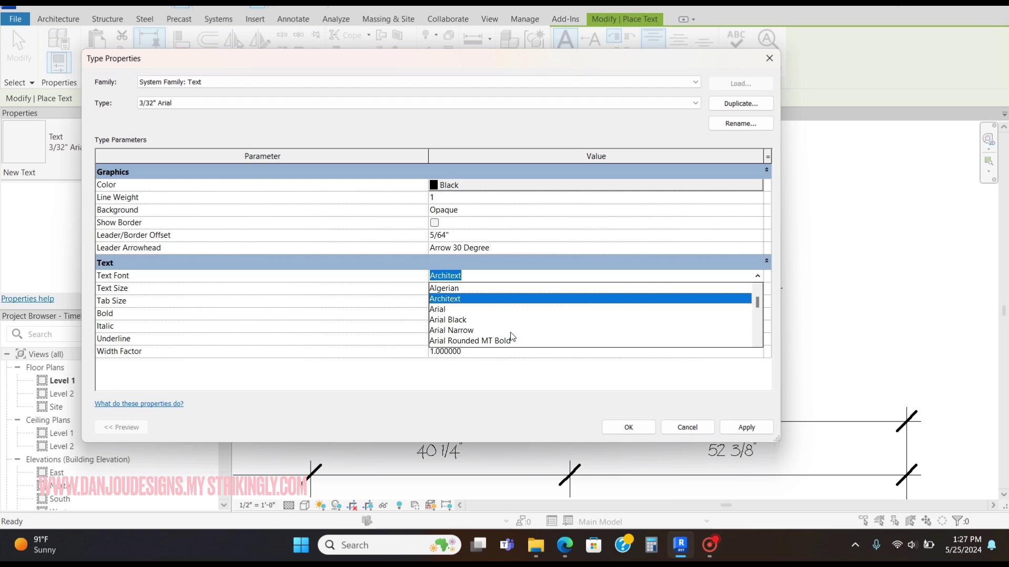
{"action": "left_click", "coordinate": [634, 433]}
{"action": "left_click", "coordinate": [743, 429]}
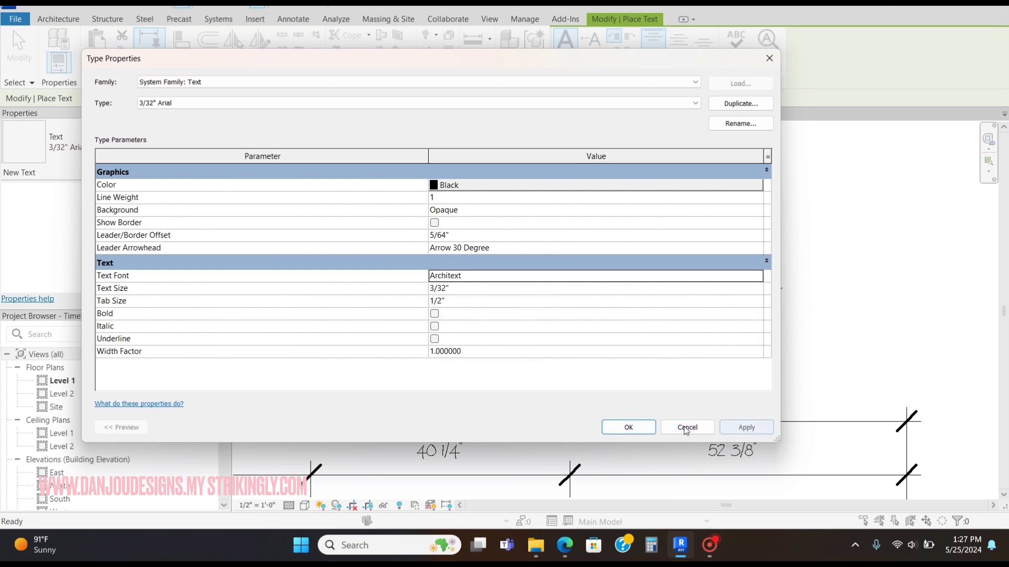
{"action": "left_click", "coordinate": [628, 428]}
{"action": "right_click", "coordinate": [479, 240]}
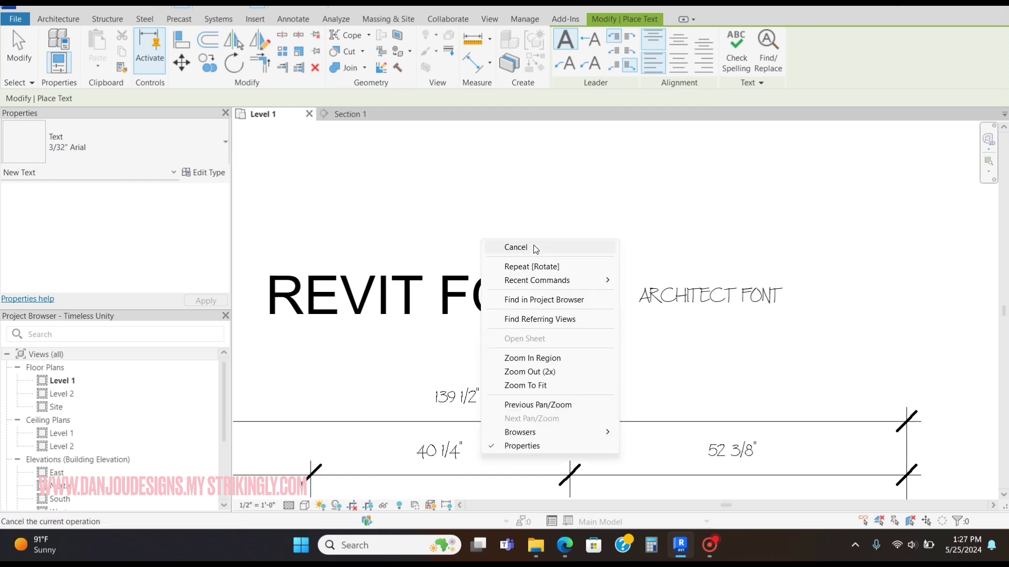
{"action": "left_click", "coordinate": [533, 248]}
{"action": "scroll", "coordinate": [429, 304], "scroll_direction": "up", "scroll_amount": 2}
{"action": "scroll", "coordinate": [729, 312], "scroll_direction": "down", "scroll_amount": 2}
{"action": "scroll", "coordinate": [740, 314], "scroll_direction": "up", "scroll_amount": 2}
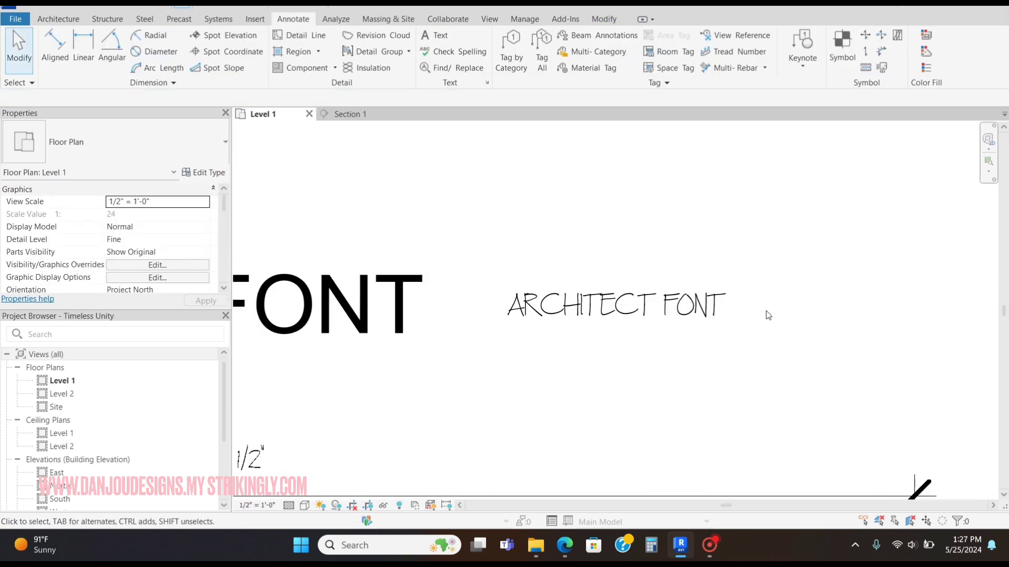
{"action": "scroll", "coordinate": [710, 315], "scroll_direction": "up", "scroll_amount": 1}
{"action": "scroll", "coordinate": [670, 312], "scroll_direction": "down", "scroll_amount": 3}
{"action": "scroll", "coordinate": [691, 315], "scroll_direction": "up", "scroll_amount": 2}
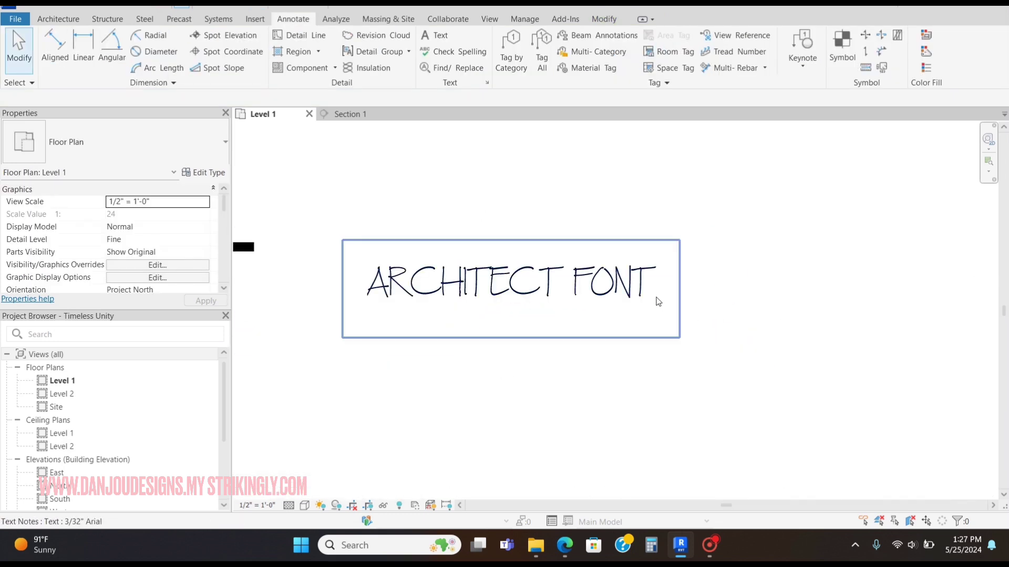